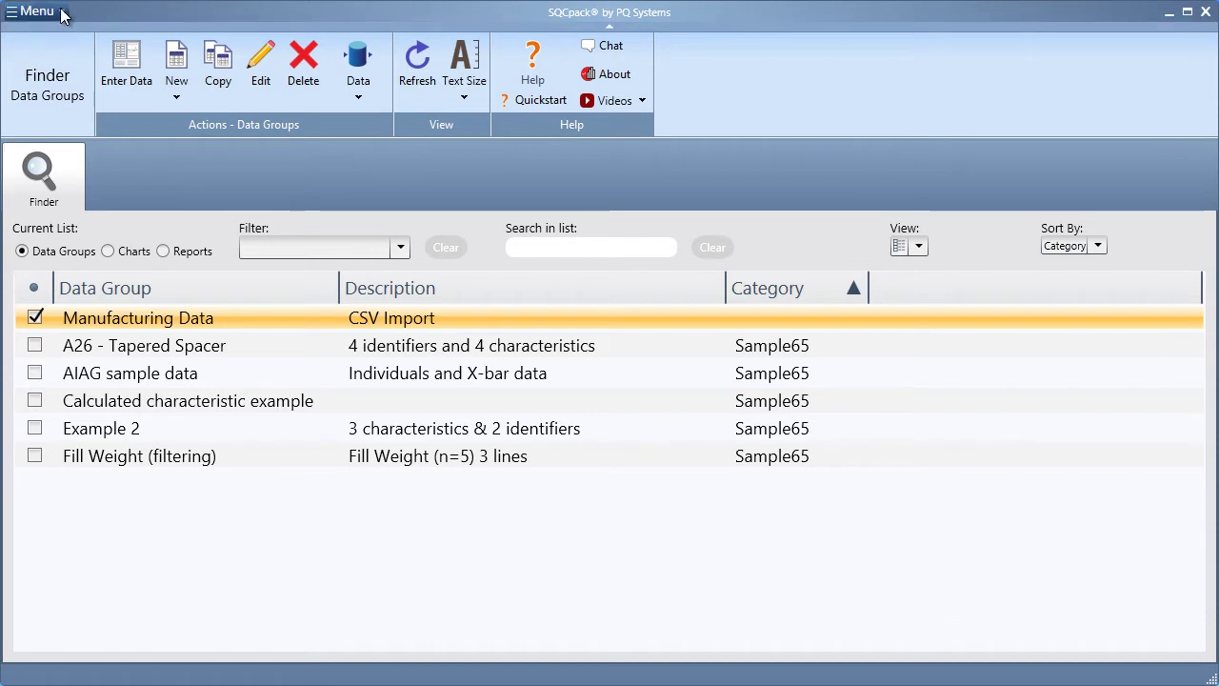
- Open the User Roles page and select the Data entry role
{"action": "left_click", "coordinate": [61, 13]}
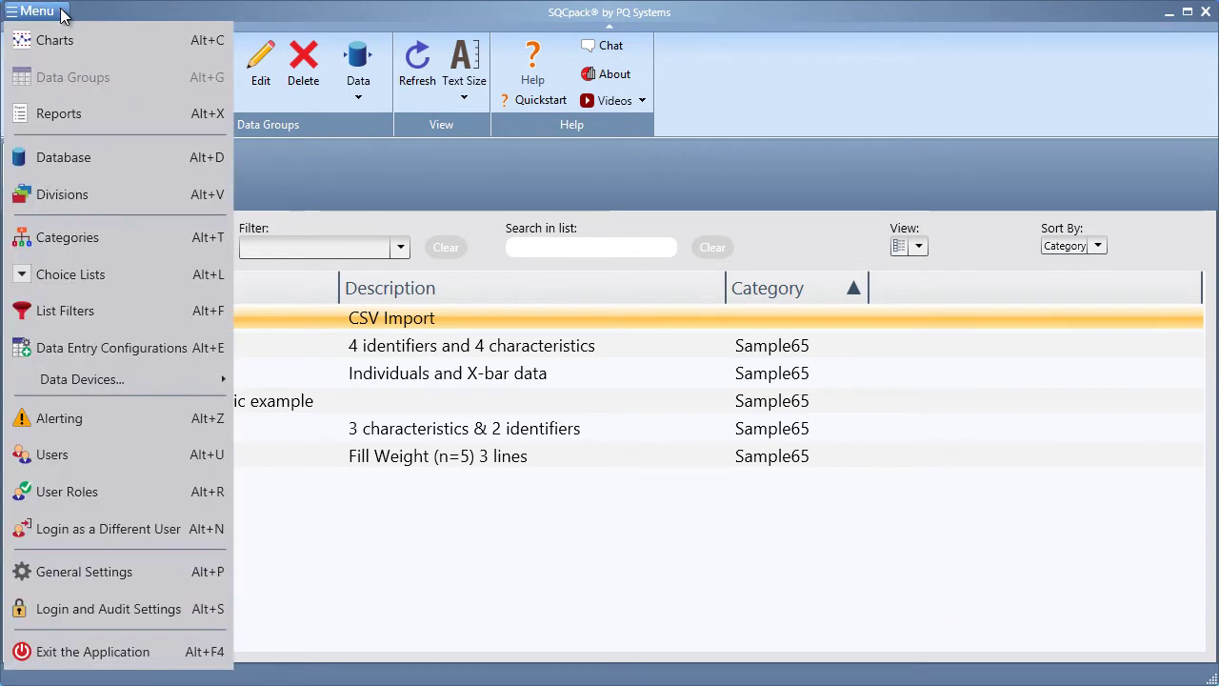
{"action": "left_click", "coordinate": [105, 498]}
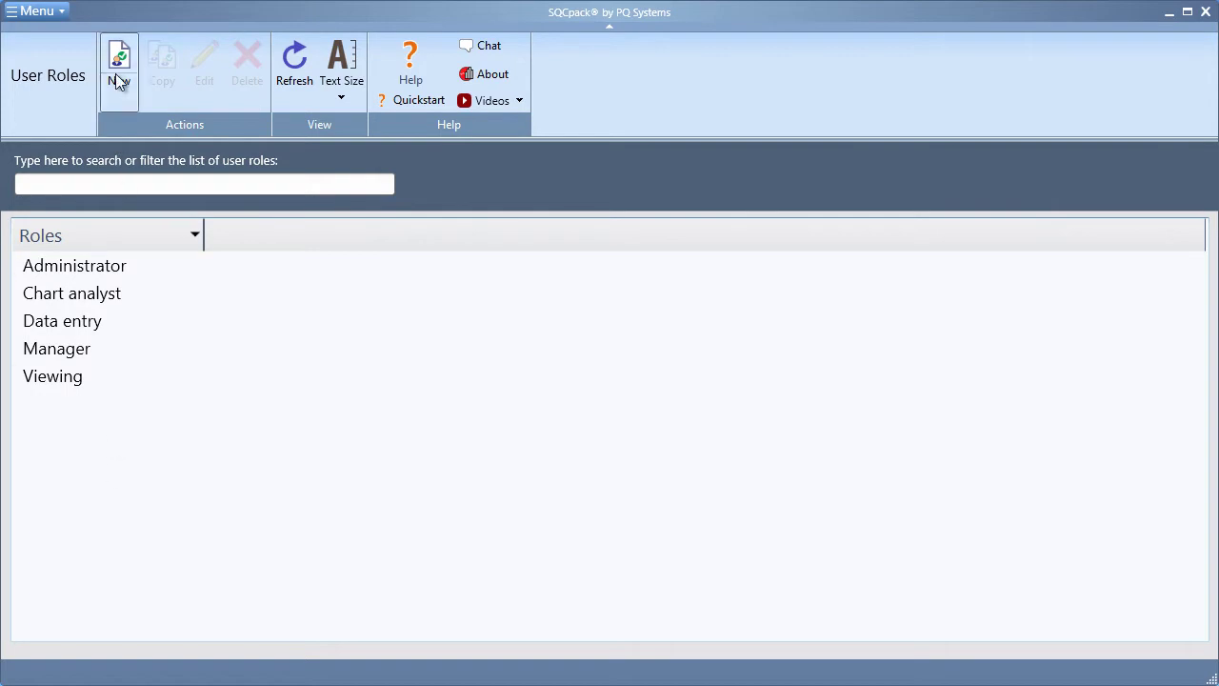
{"action": "left_click", "coordinate": [82, 325]}
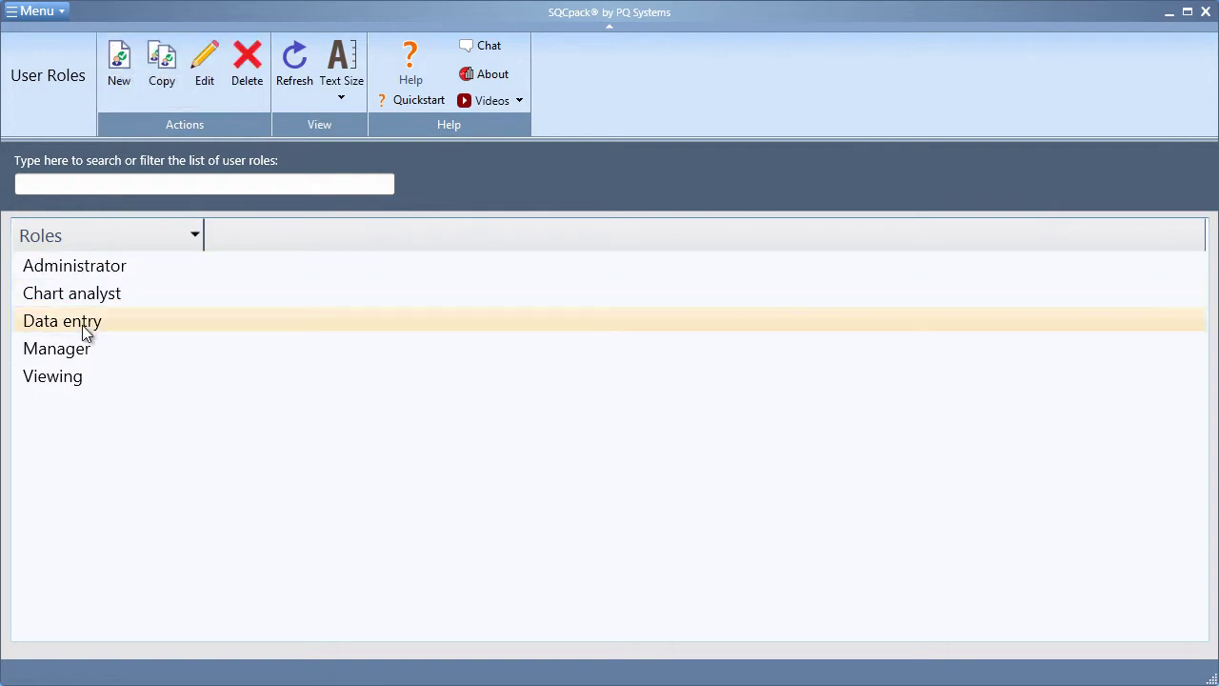
{"action": "left_click", "coordinate": [206, 61]}
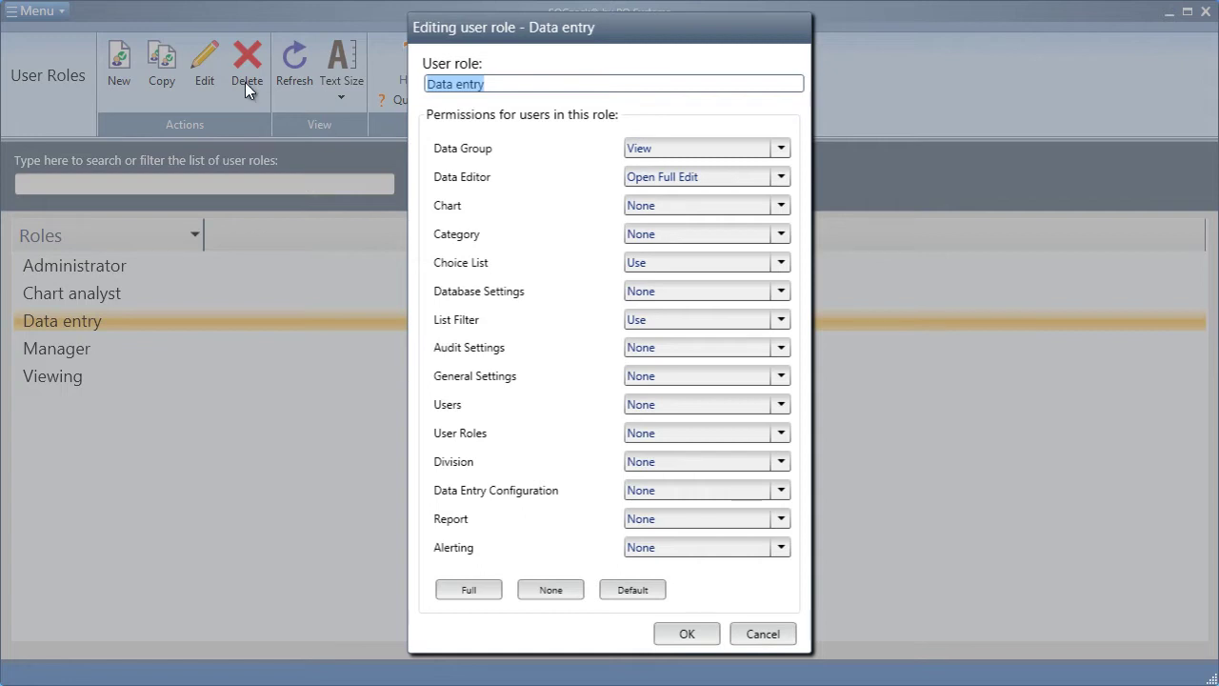
{"action": "left_click", "coordinate": [781, 147]}
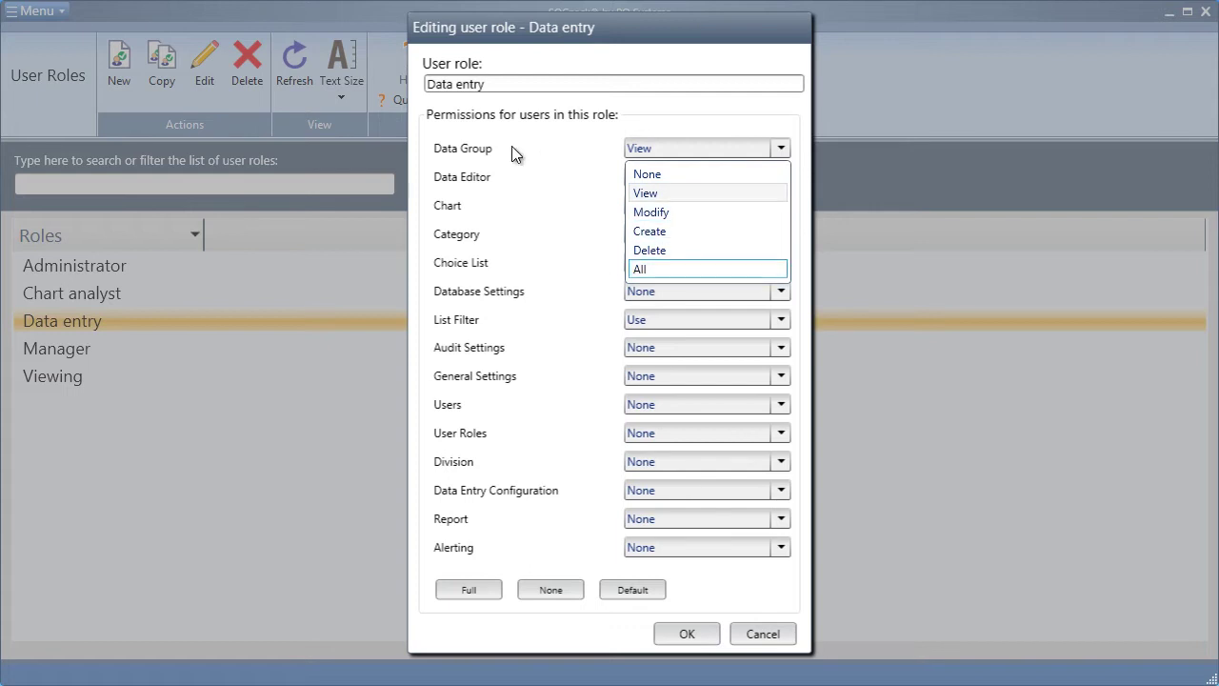
{"action": "left_click", "coordinate": [699, 635]}
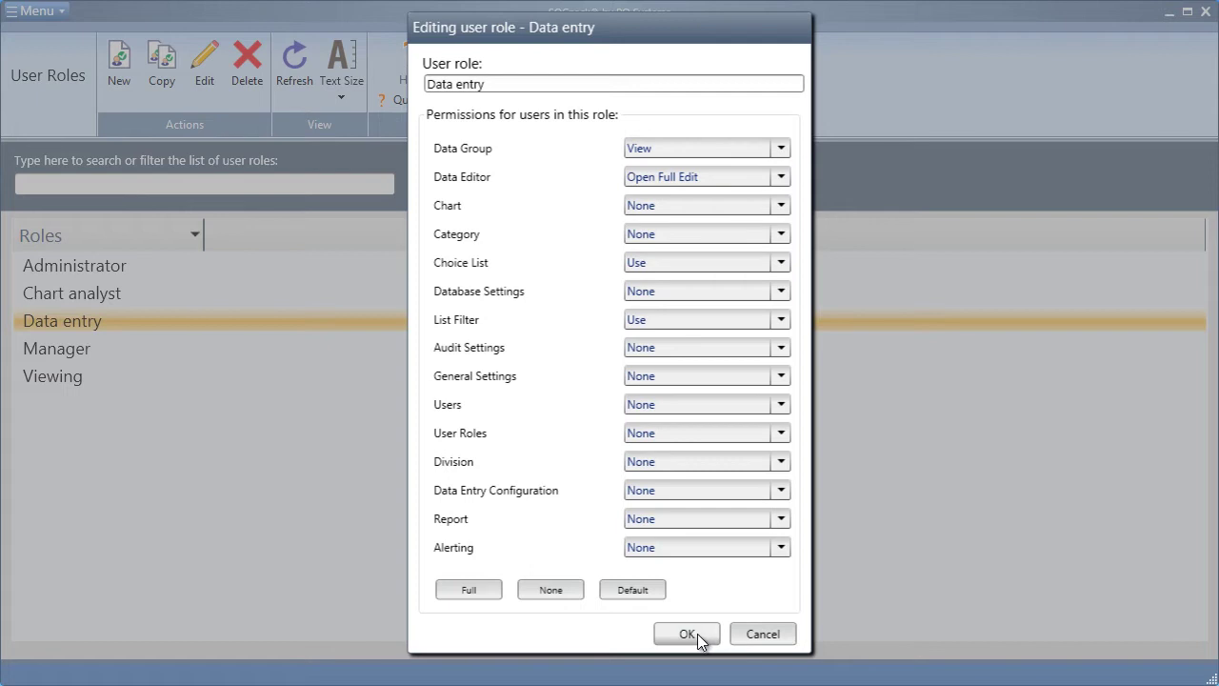
{"action": "left_click", "coordinate": [697, 633]}
{"action": "left_click", "coordinate": [99, 355]}
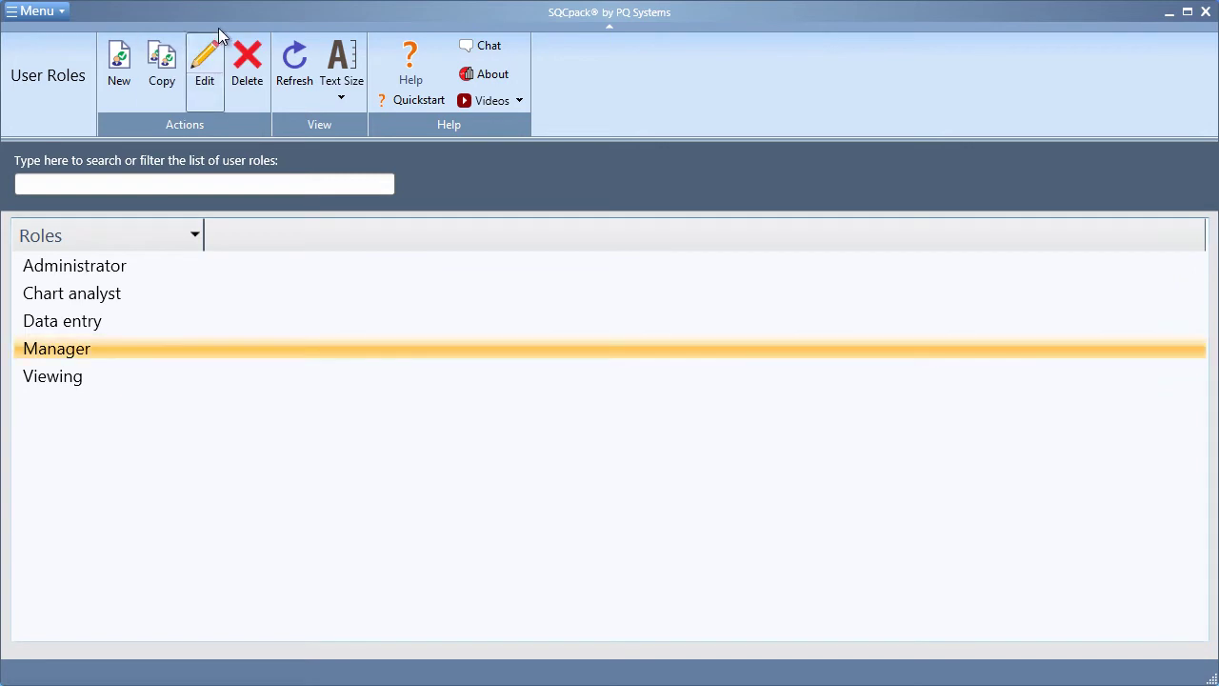
{"action": "left_click", "coordinate": [205, 59]}
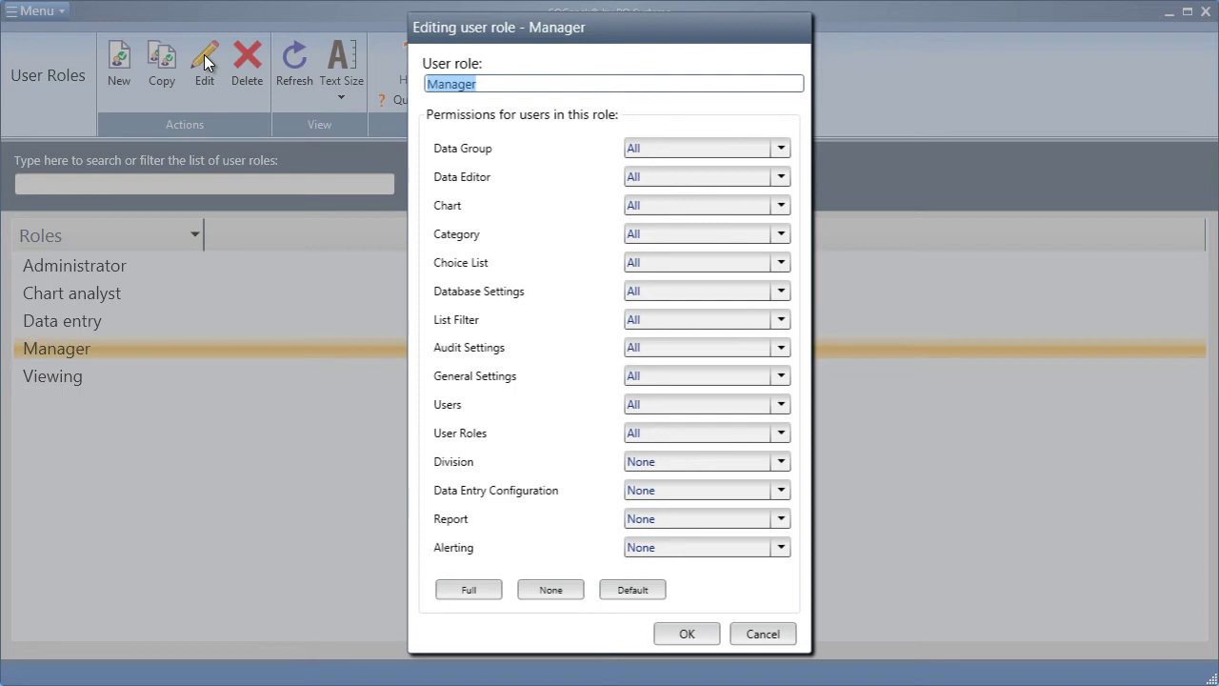
{"action": "left_click", "coordinate": [686, 633]}
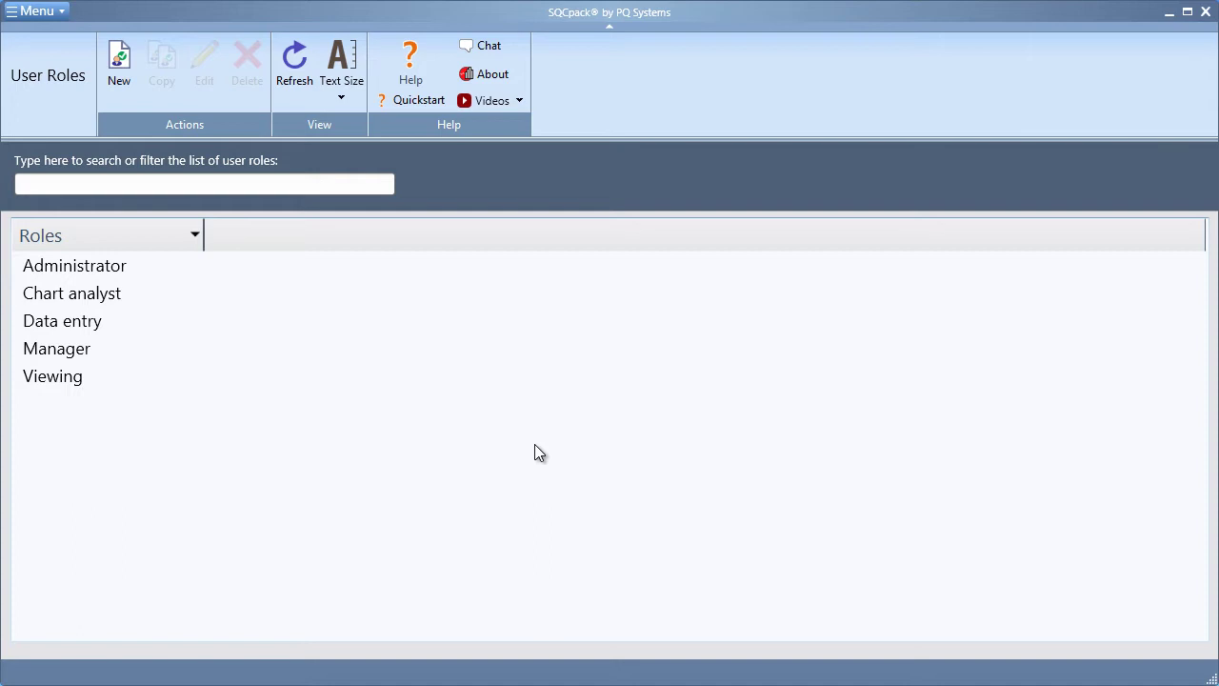
- On the Users page, start a new user with a user name and the password entered twice
{"action": "left_click", "coordinate": [62, 13]}
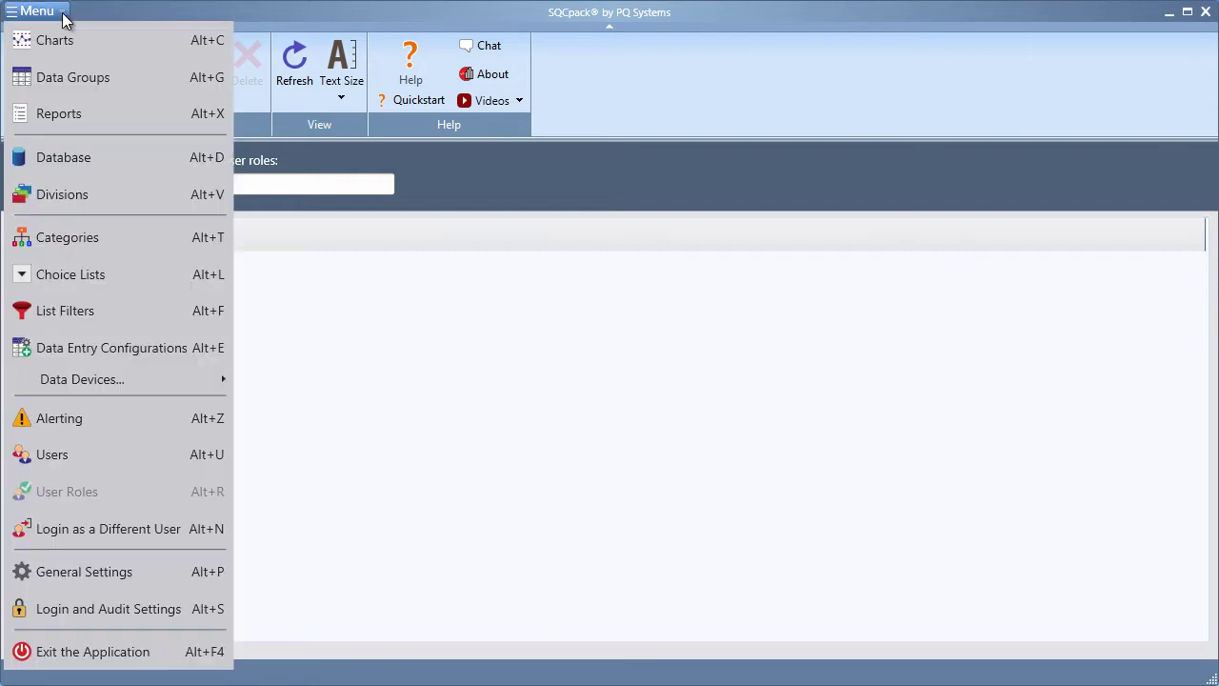
{"action": "left_click", "coordinate": [94, 453]}
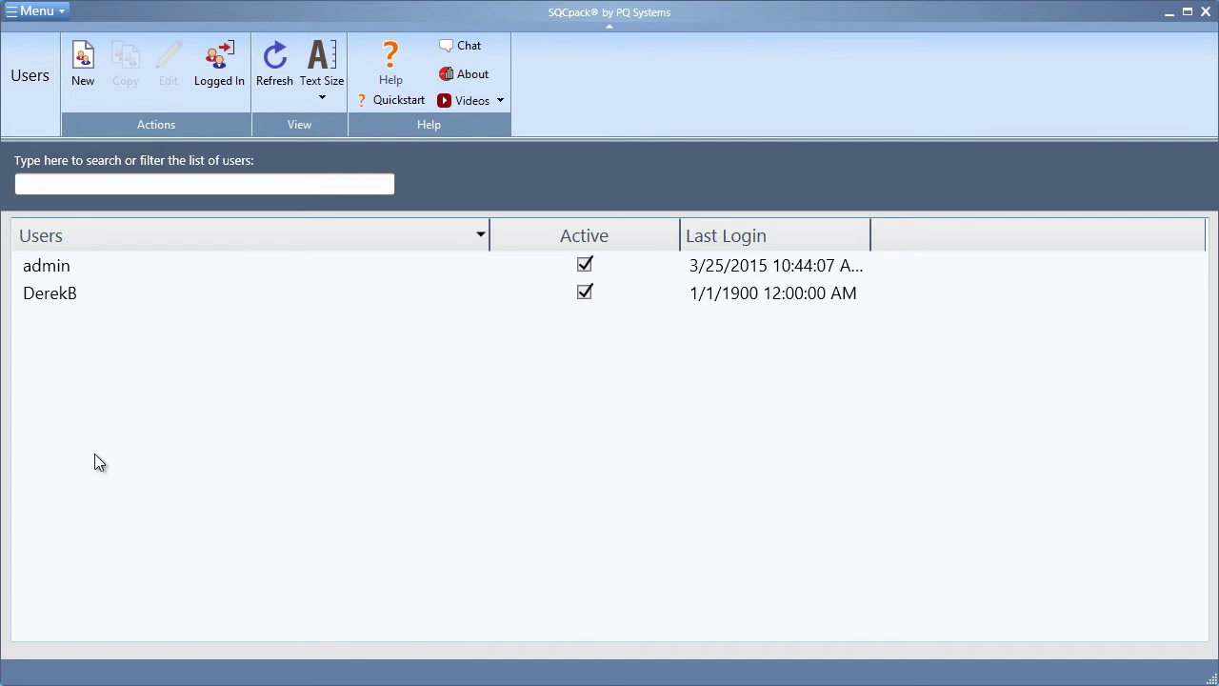
{"action": "left_click", "coordinate": [82, 61]}
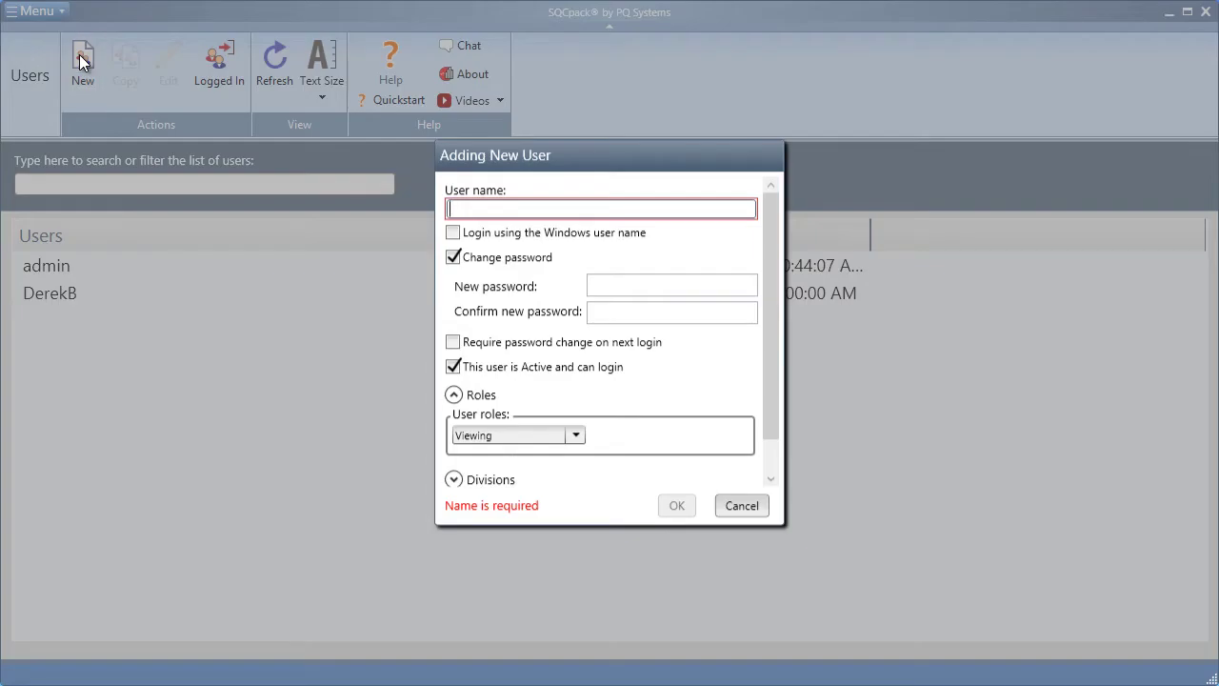
{"action": "type", "text": "EricGH"}
{"action": "key", "text": "BackSpace"}
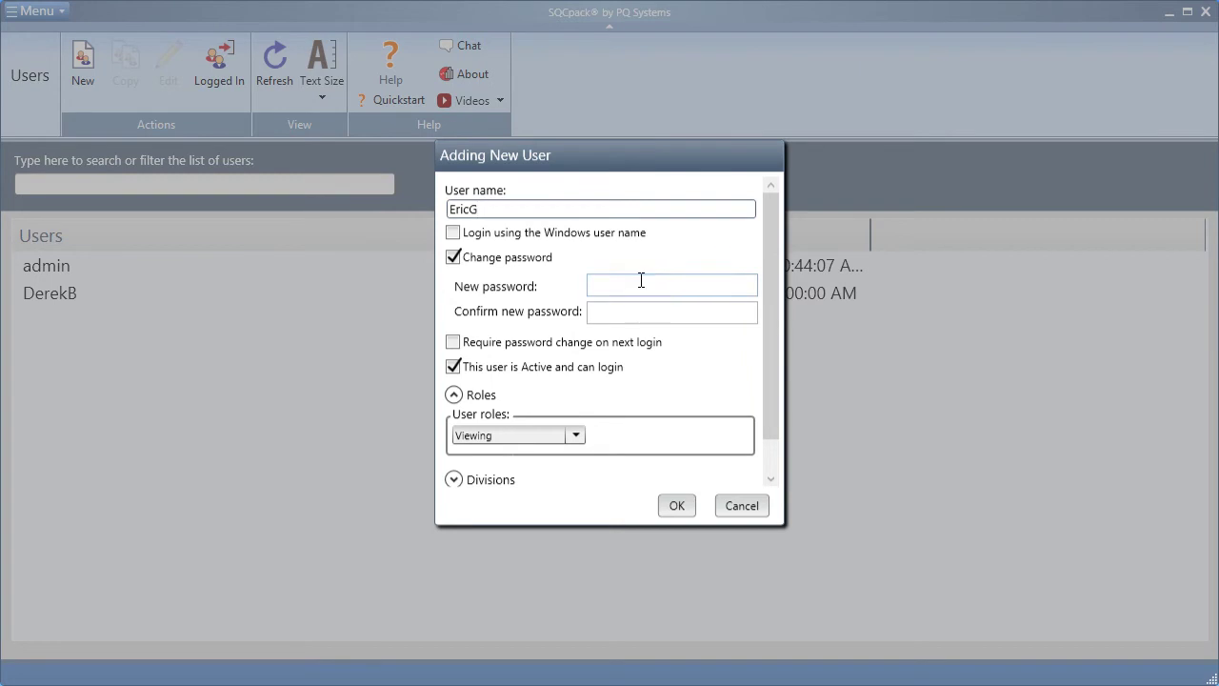
{"action": "left_click", "coordinate": [641, 280]}
{"action": "type", "text": "*****"}
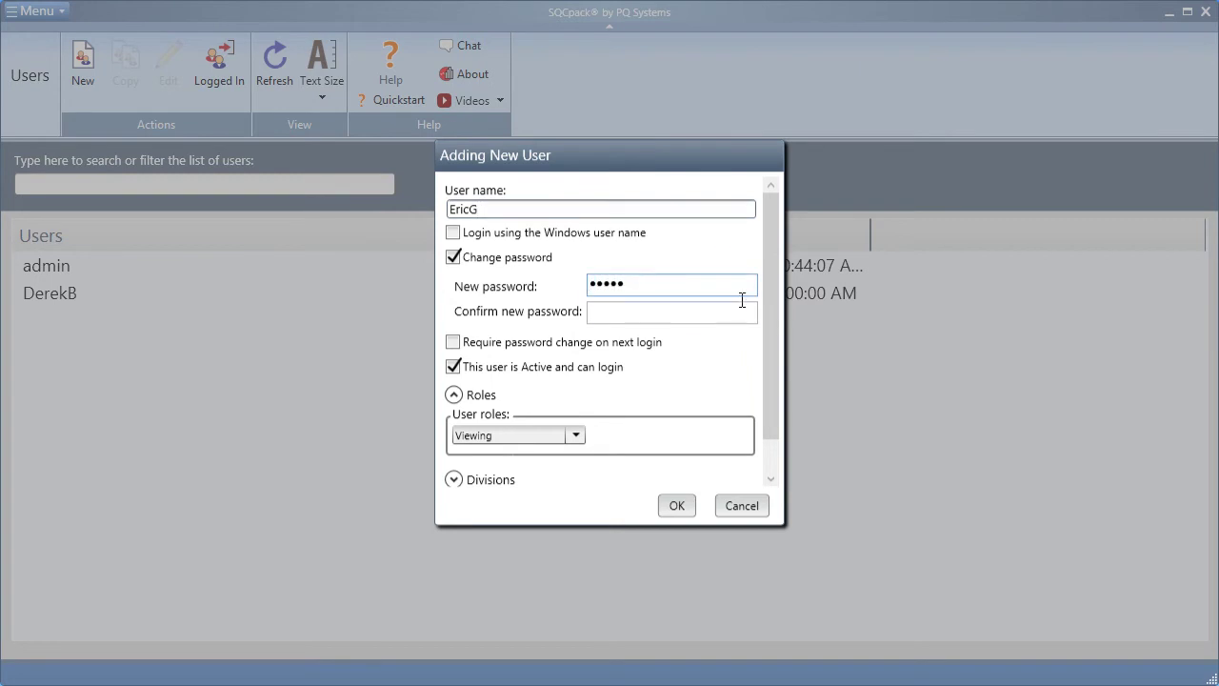
{"action": "left_click", "coordinate": [680, 318]}
{"action": "type", "text": "*****"}
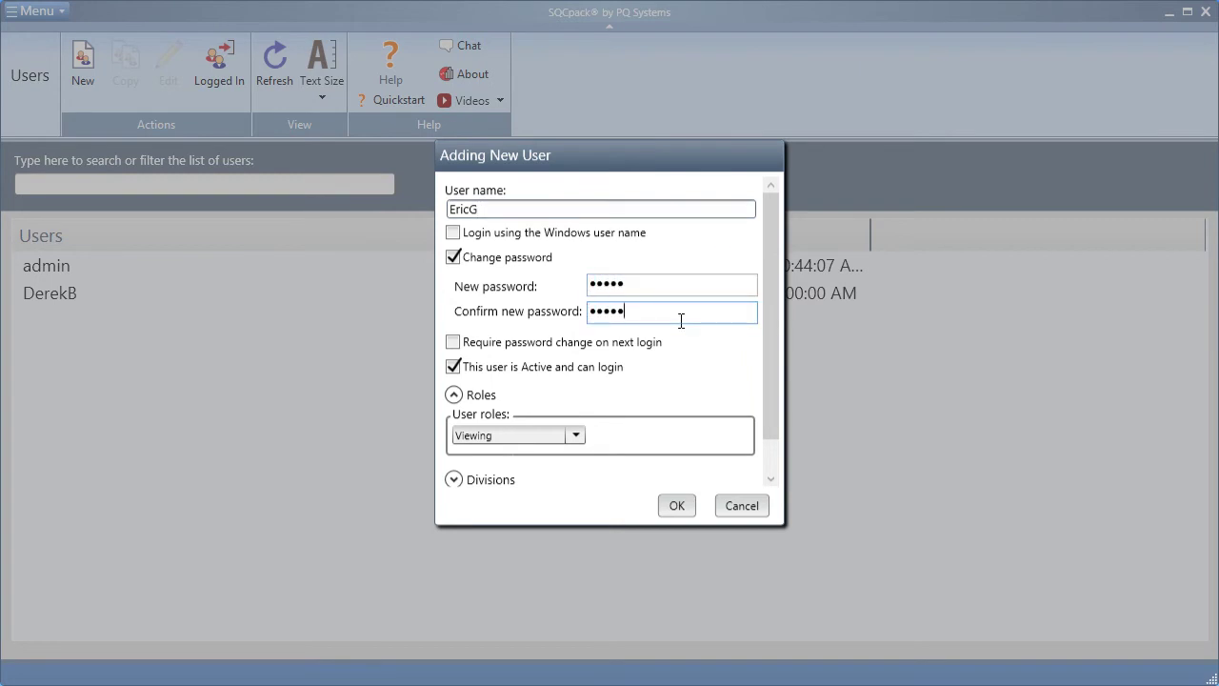
- Give the new user the Data entry role and restrict division access to Plant A only
{"action": "scroll", "coordinate": [767, 424], "scroll_direction": "down", "scroll_amount": 1}
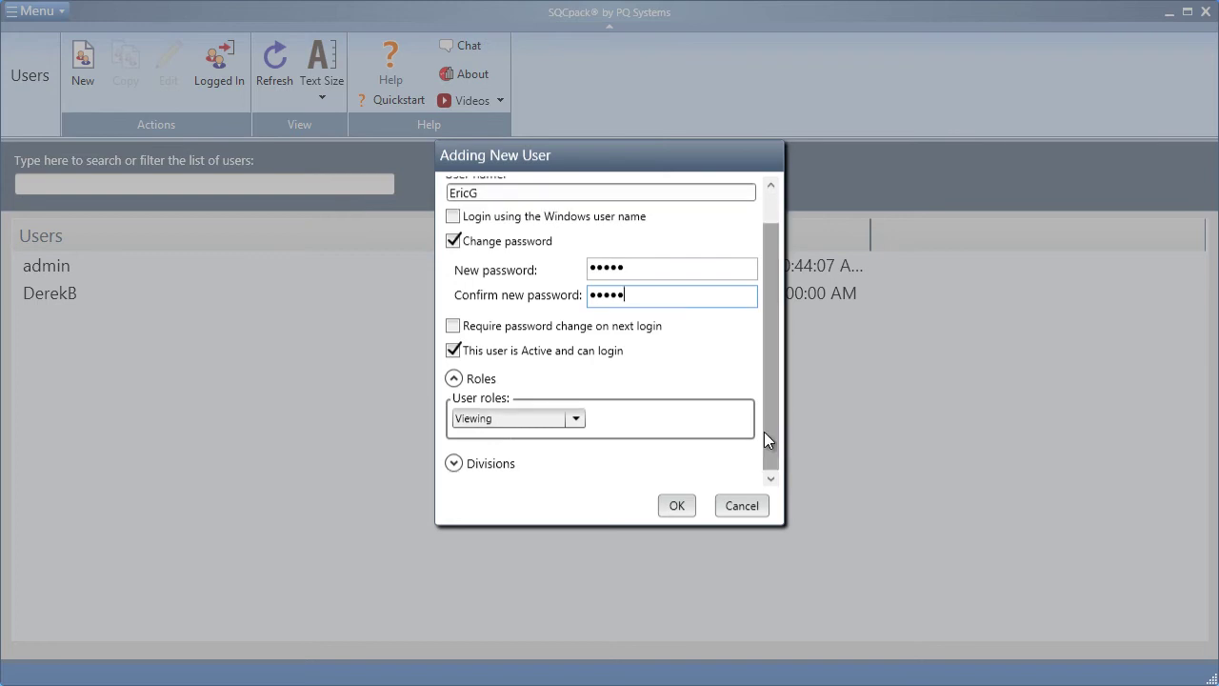
{"action": "left_click", "coordinate": [577, 419]}
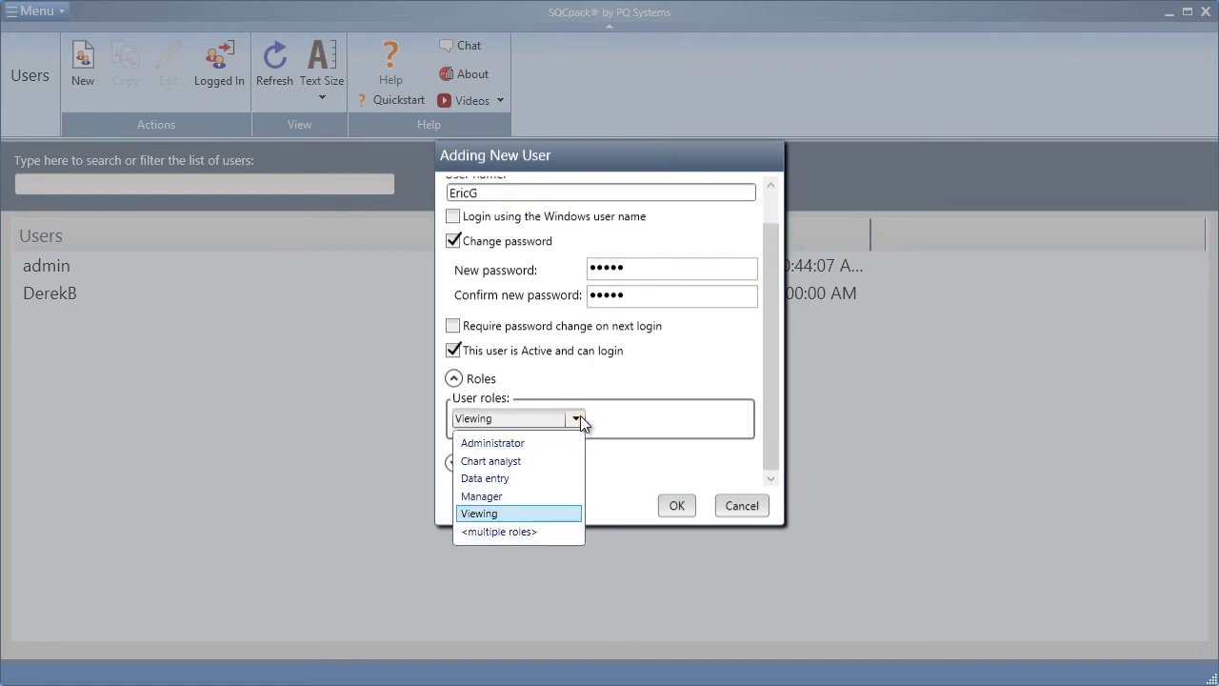
{"action": "left_click", "coordinate": [511, 479]}
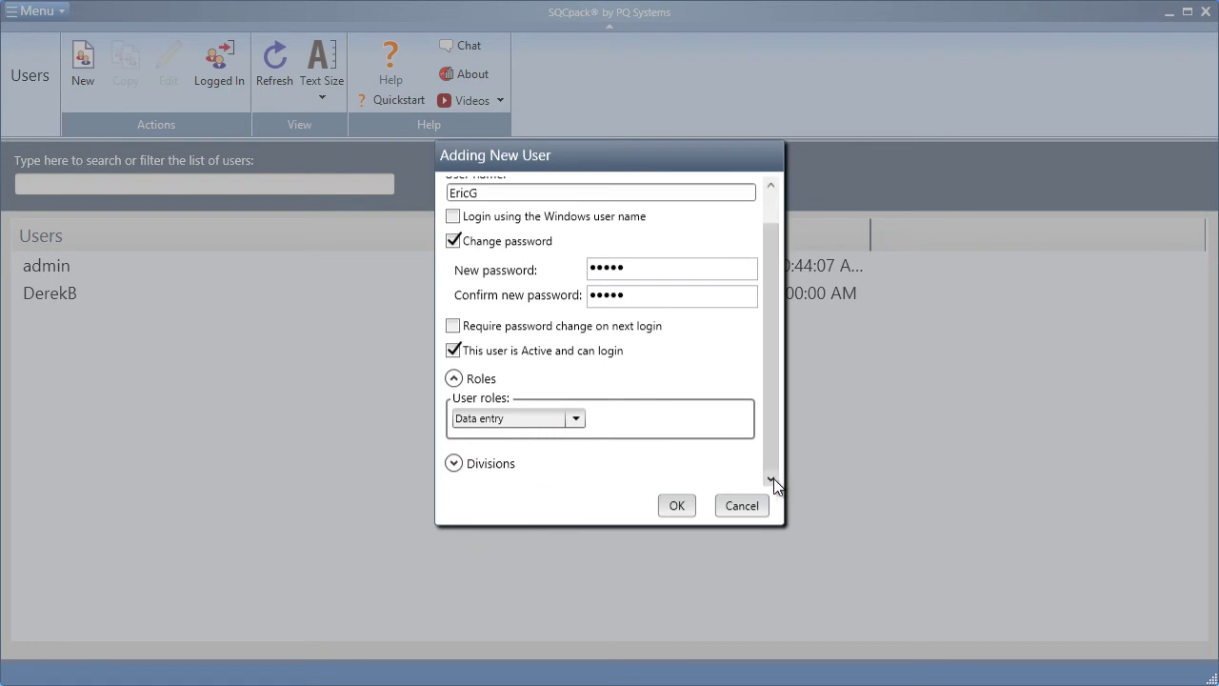
{"action": "left_click", "coordinate": [455, 464]}
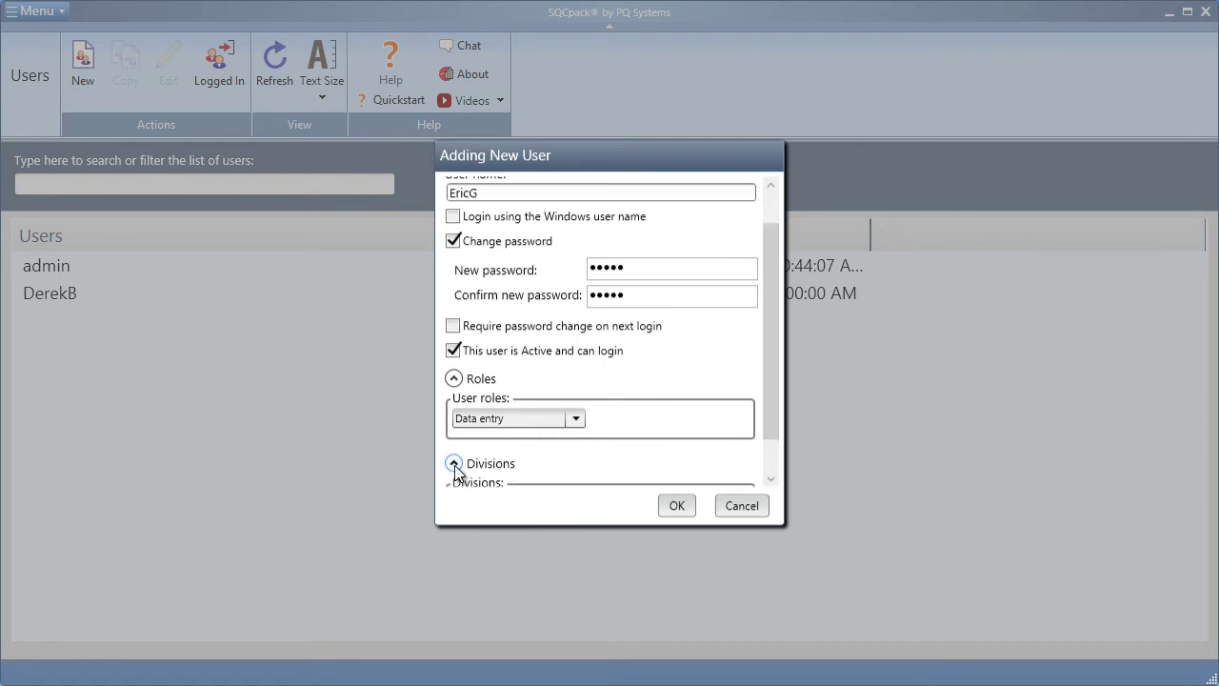
{"action": "left_click", "coordinate": [772, 480]}
{"action": "left_click", "coordinate": [772, 481]}
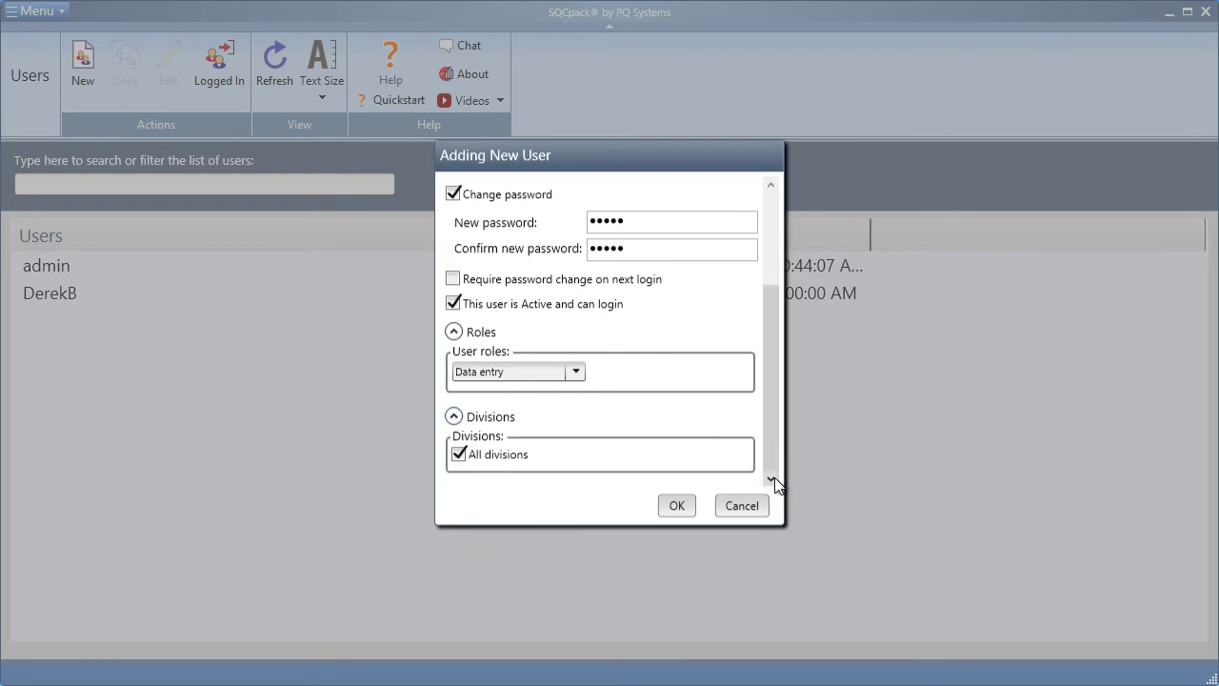
{"action": "left_click", "coordinate": [459, 455]}
{"action": "scroll", "coordinate": [776, 458], "scroll_direction": "down", "scroll_amount": 1}
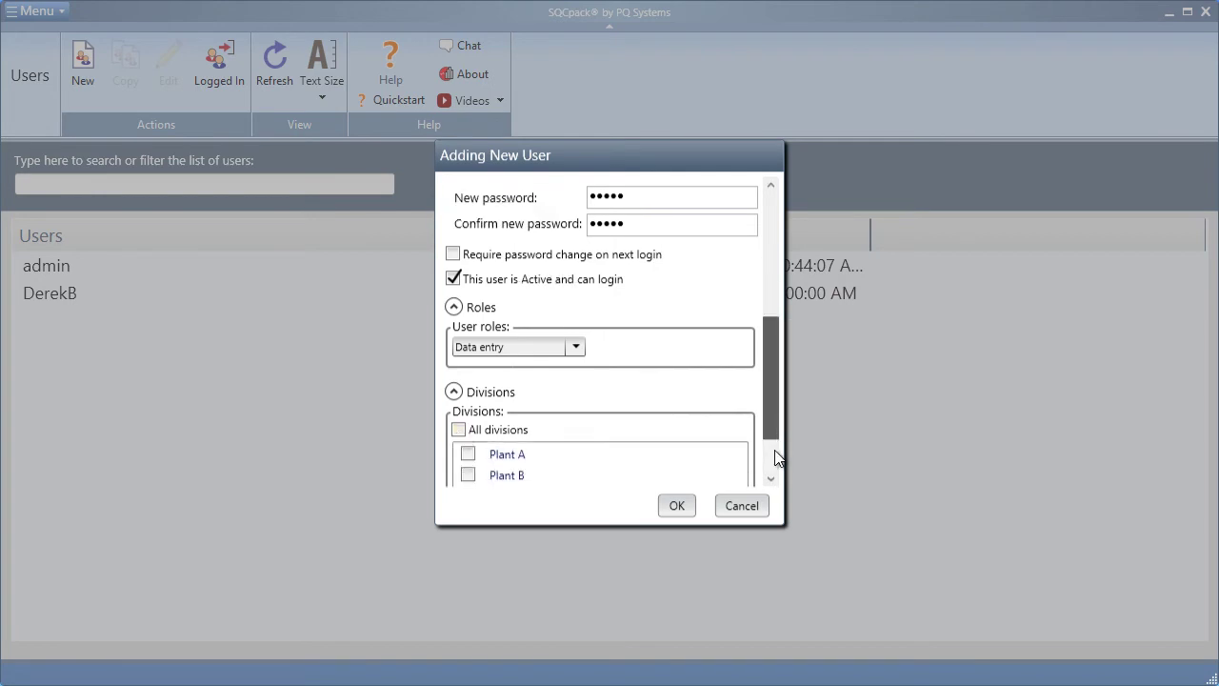
{"action": "left_click", "coordinate": [772, 479]}
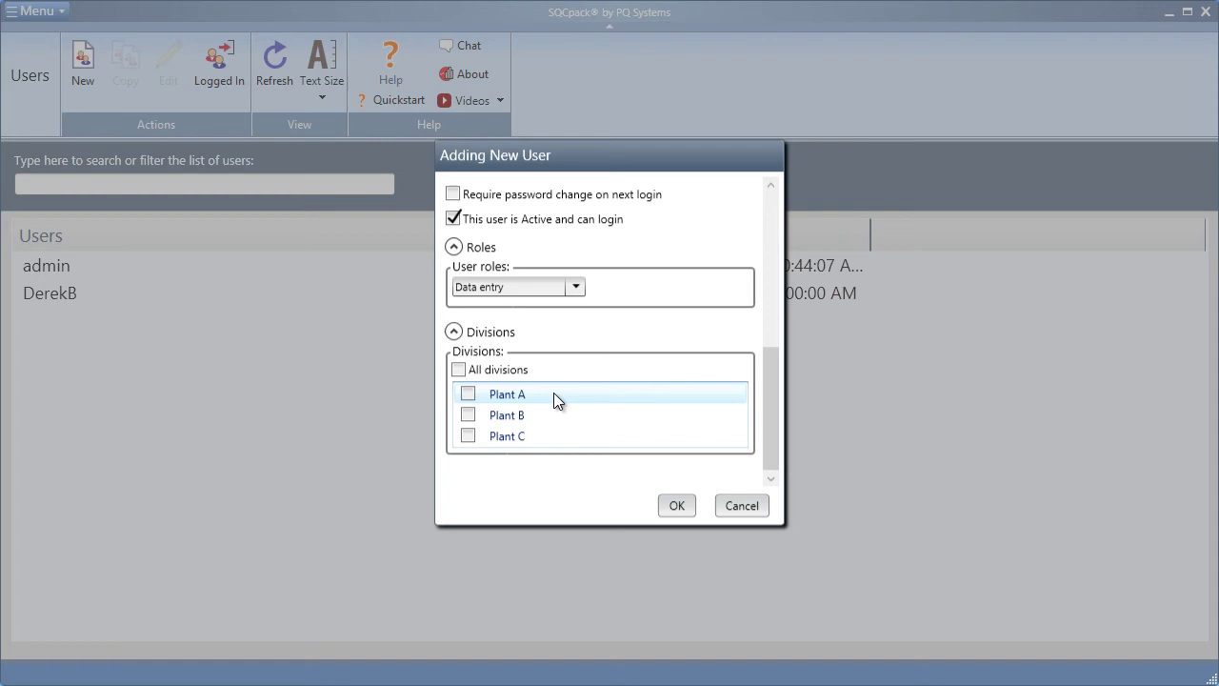
{"action": "left_click", "coordinate": [466, 394]}
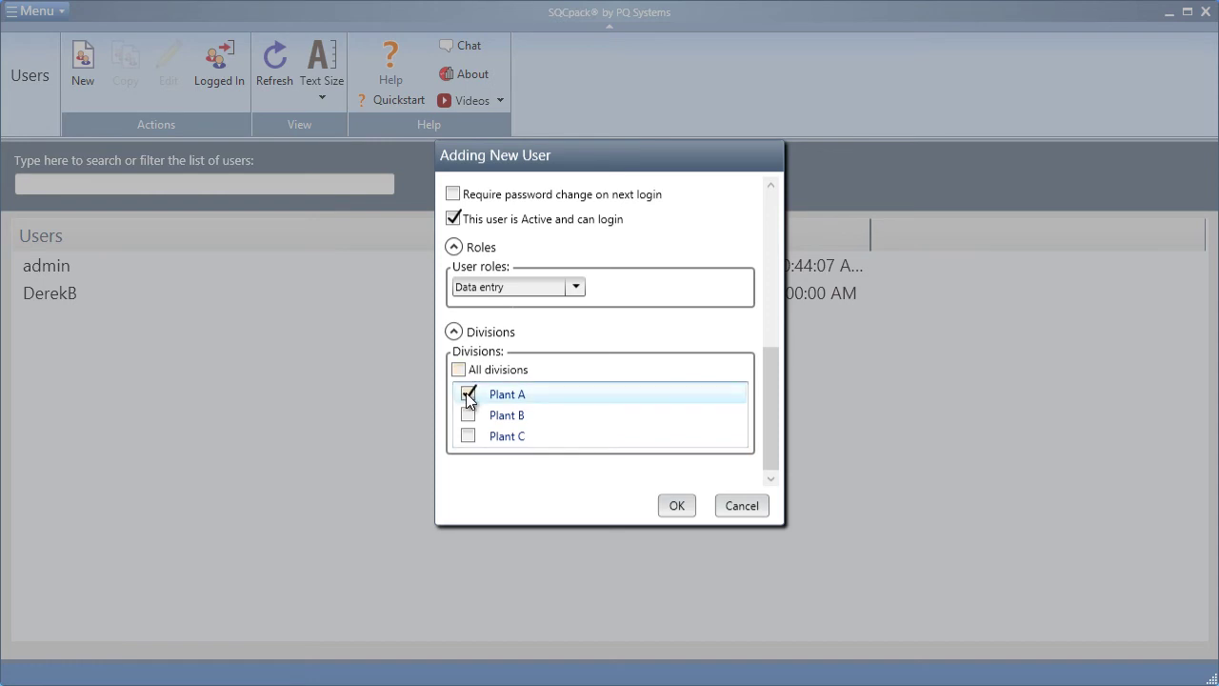
- Save the new user, then view Login and Audit Settings and close without saving changes
{"action": "left_click", "coordinate": [677, 504]}
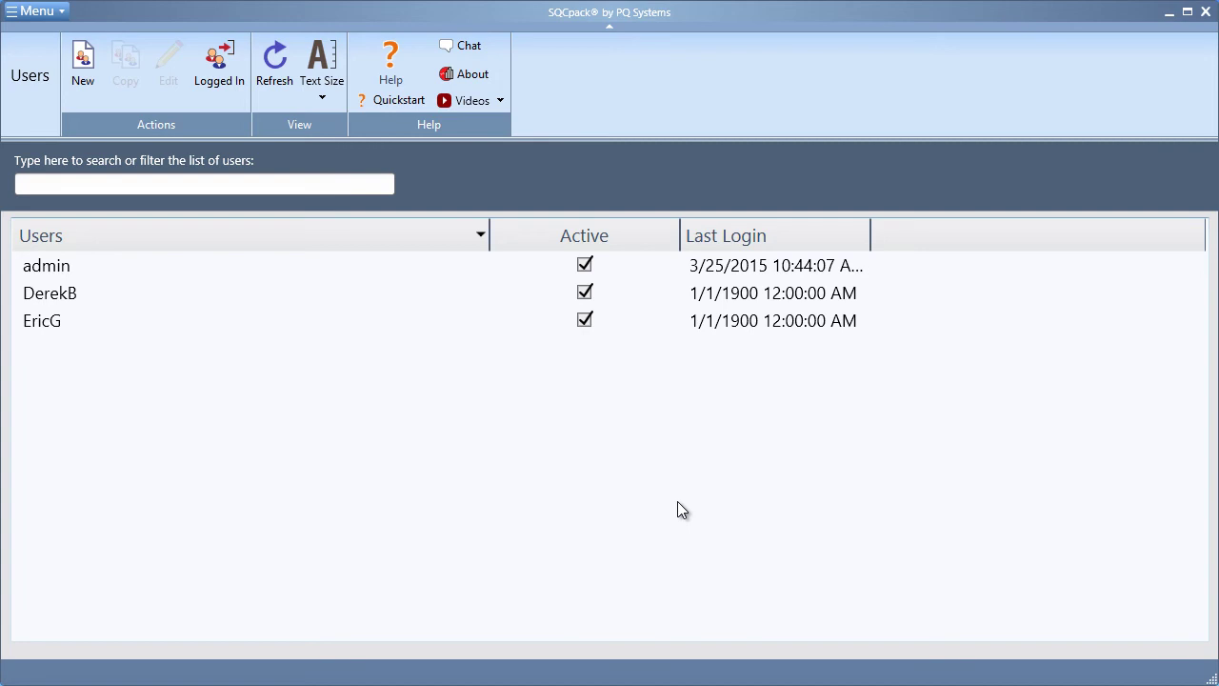
{"action": "left_click", "coordinate": [36, 10]}
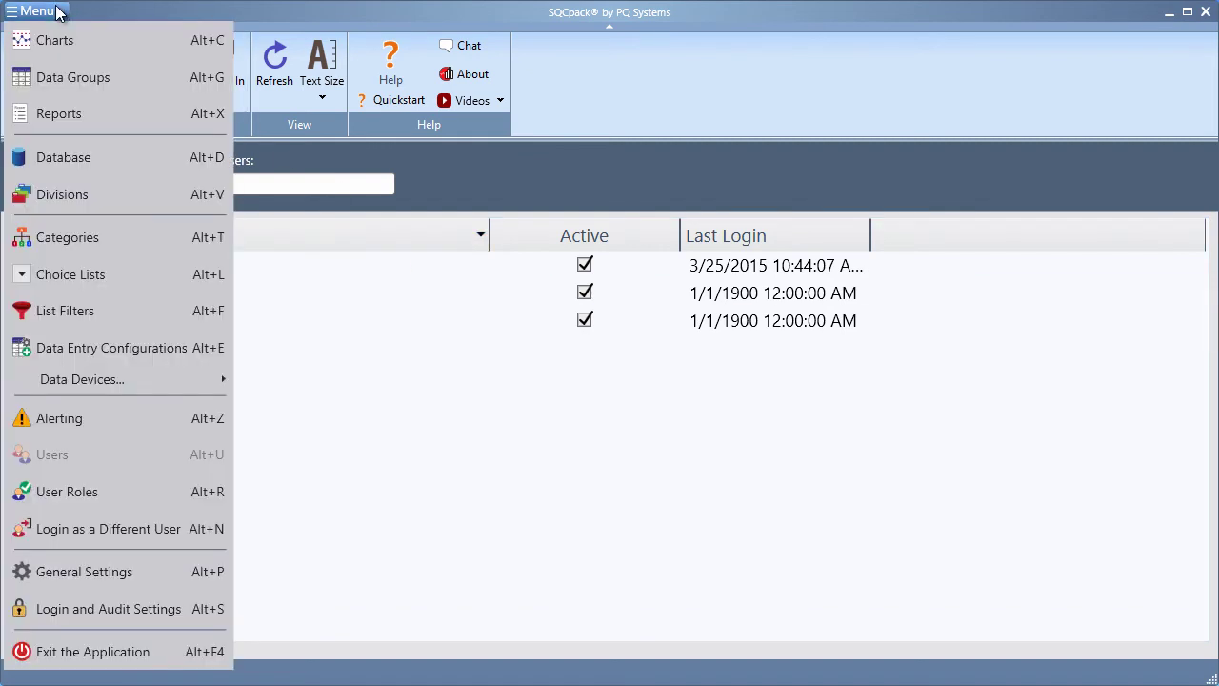
{"action": "left_click", "coordinate": [135, 611]}
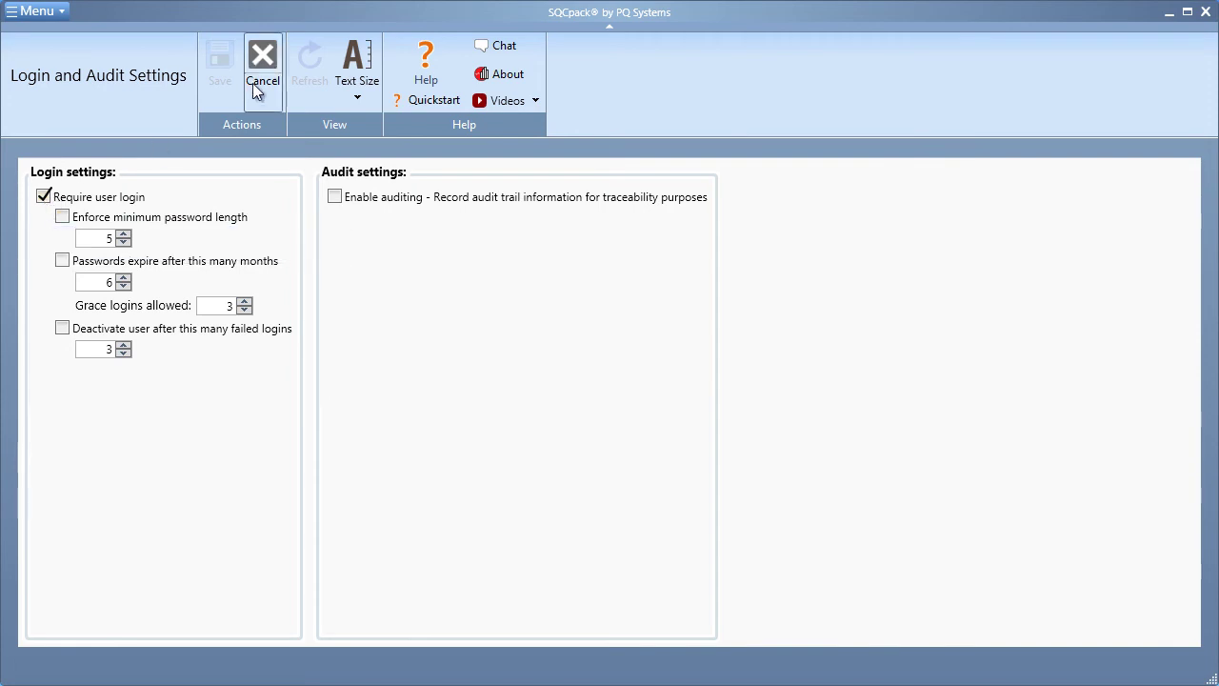
{"action": "left_click", "coordinate": [269, 52]}
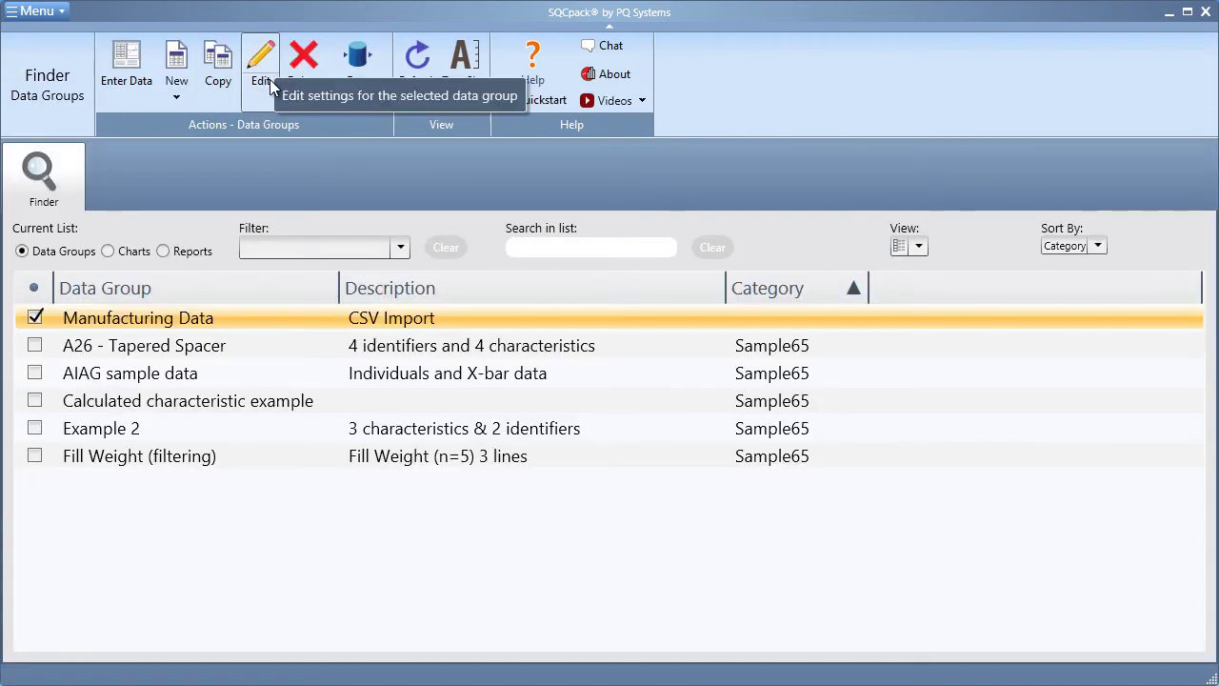